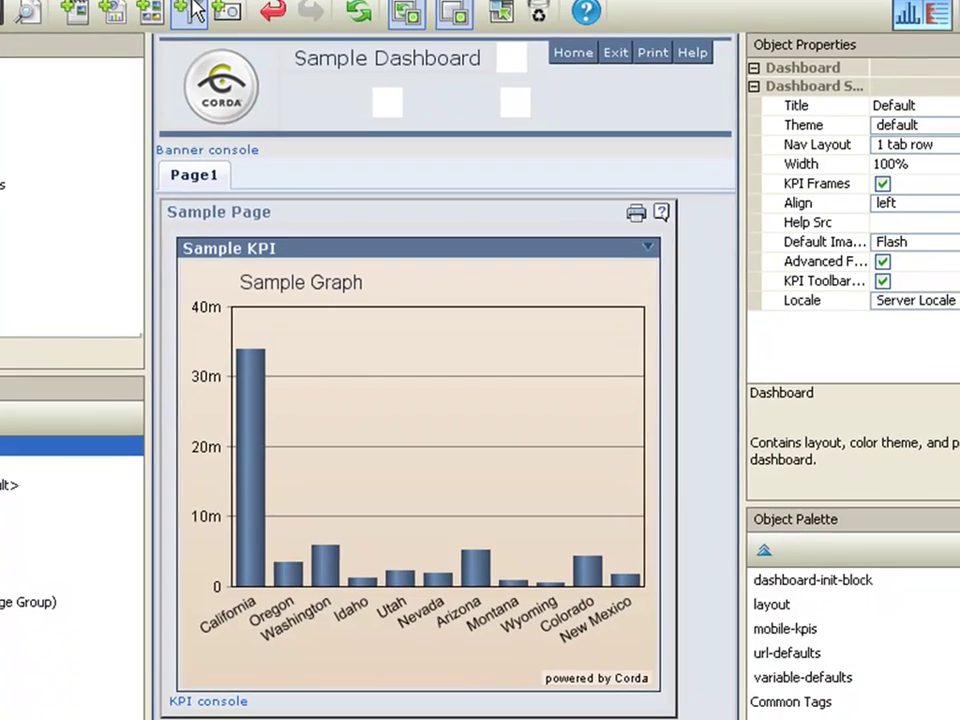
# - Create a datafunnel named Employees that reads from a database through a CenterView database alias
pyautogui.click(195, 10)
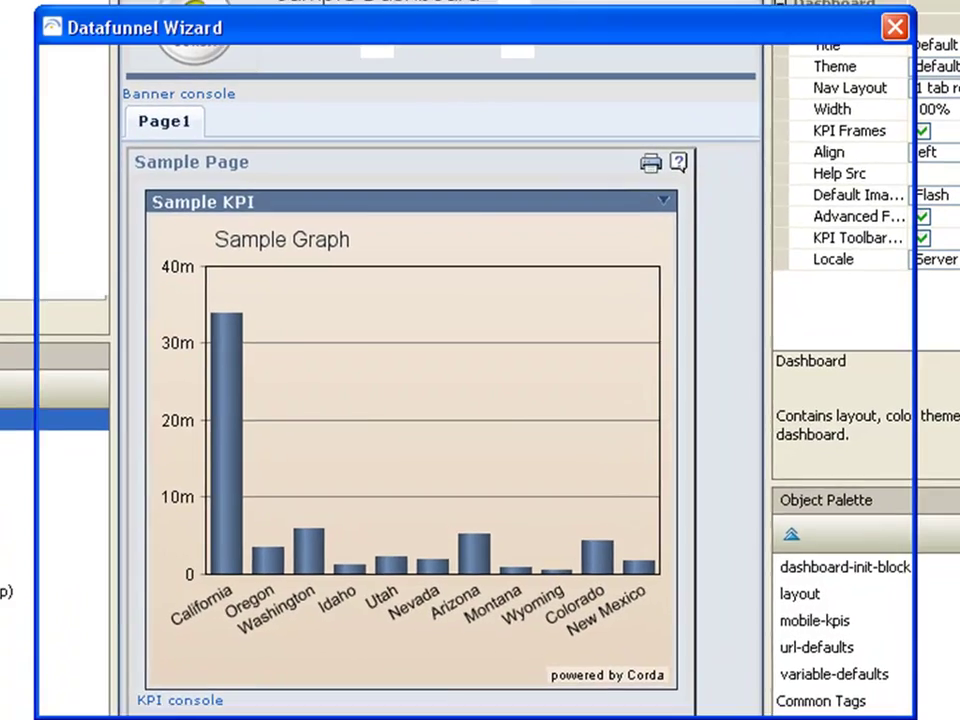
pyautogui.moveTo(349, 166); pyautogui.dragTo(230, 178)
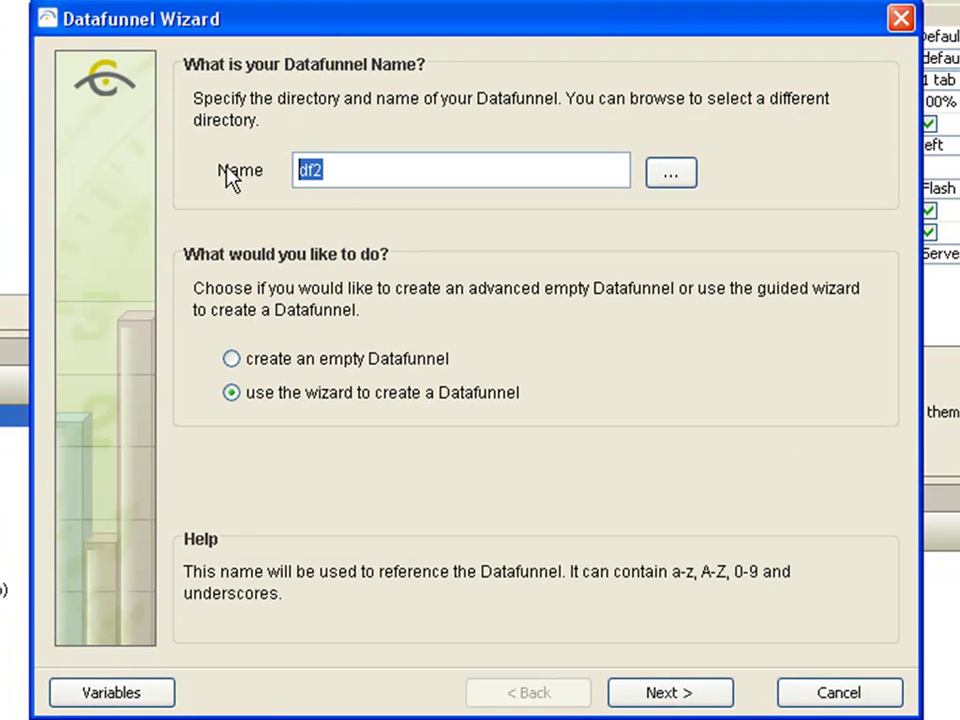
pyautogui.write('Employees')
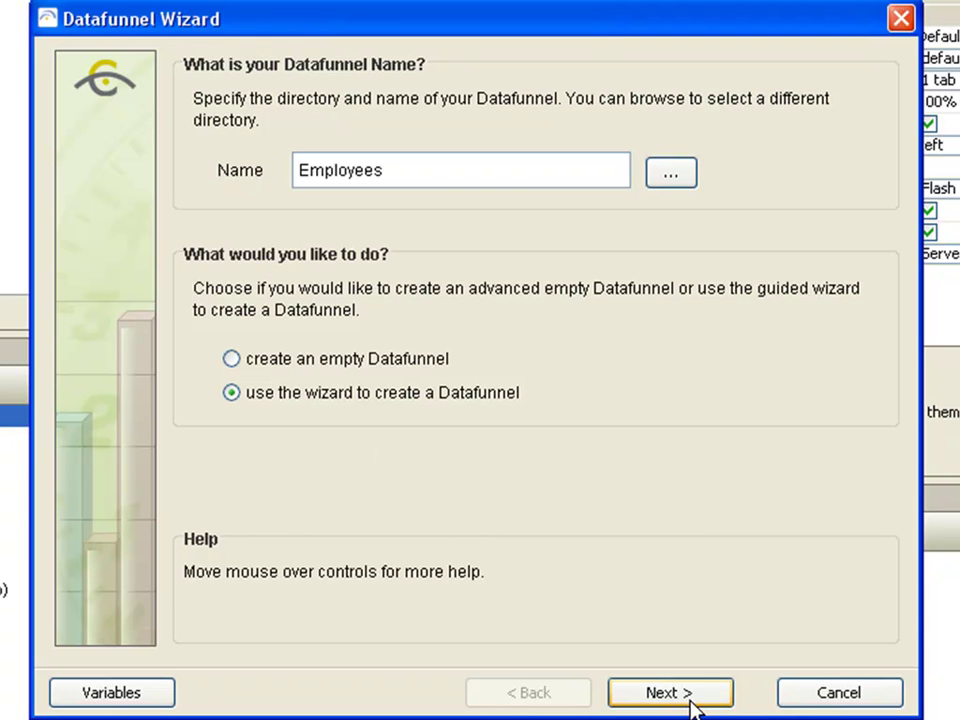
pyautogui.click(690, 706)
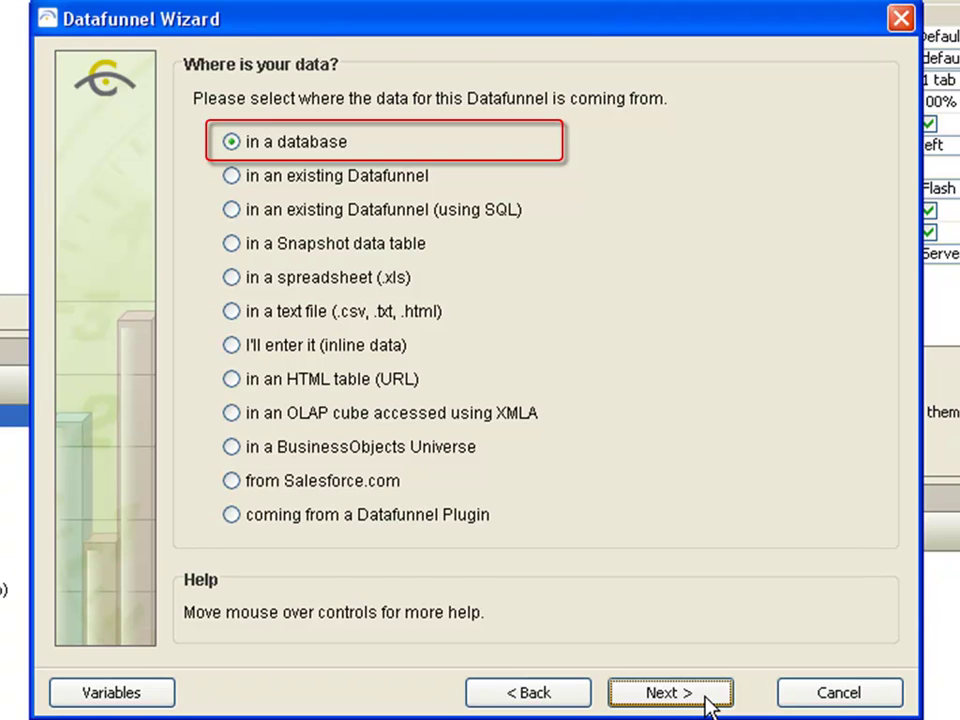
pyautogui.click(700, 693)
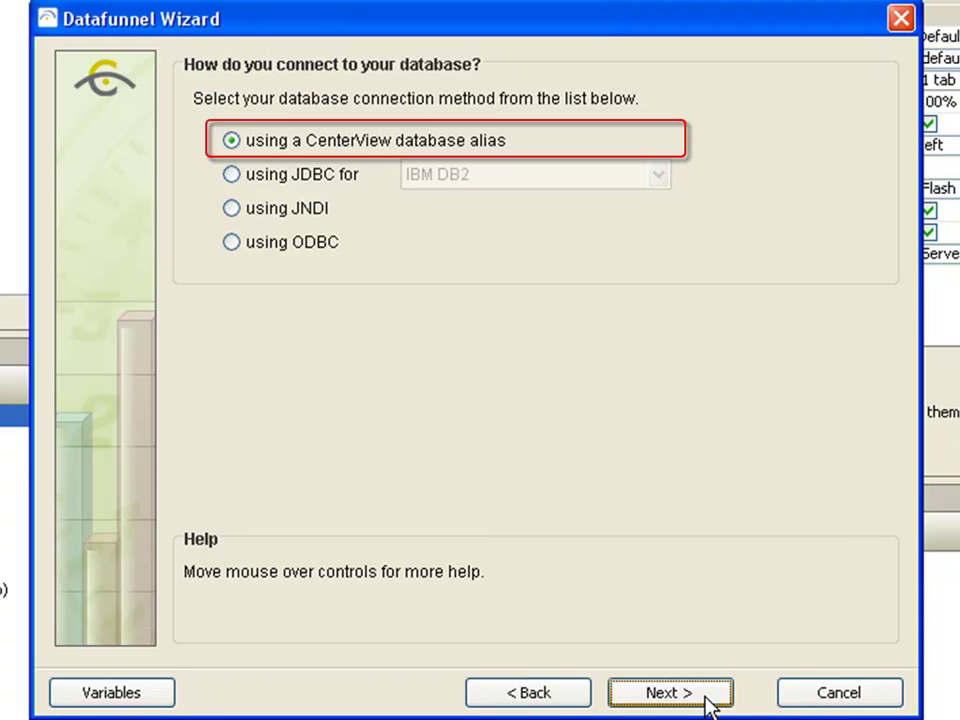
pyautogui.click(705, 697)
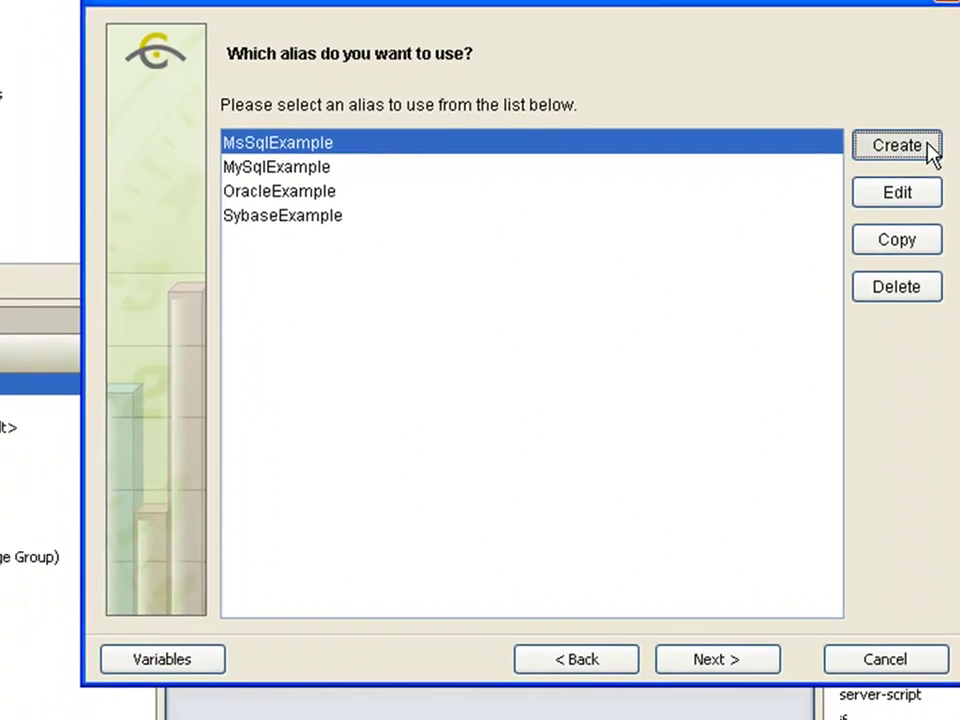
# - Create a new database alias named Company DB using the MySQL database type
pyautogui.click(928, 148)
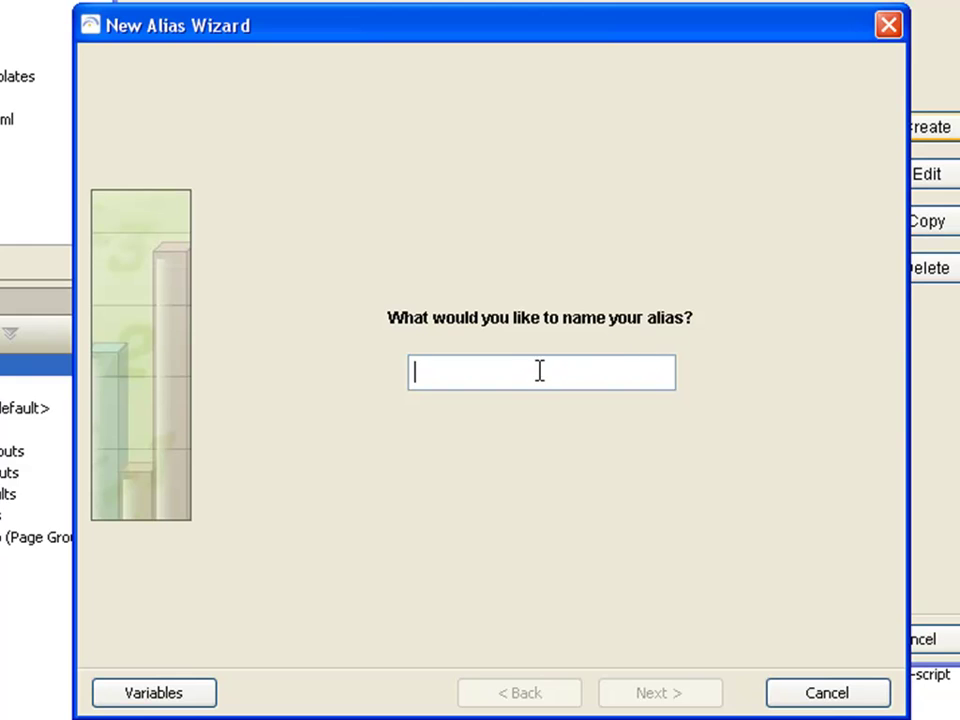
pyautogui.write('Co')
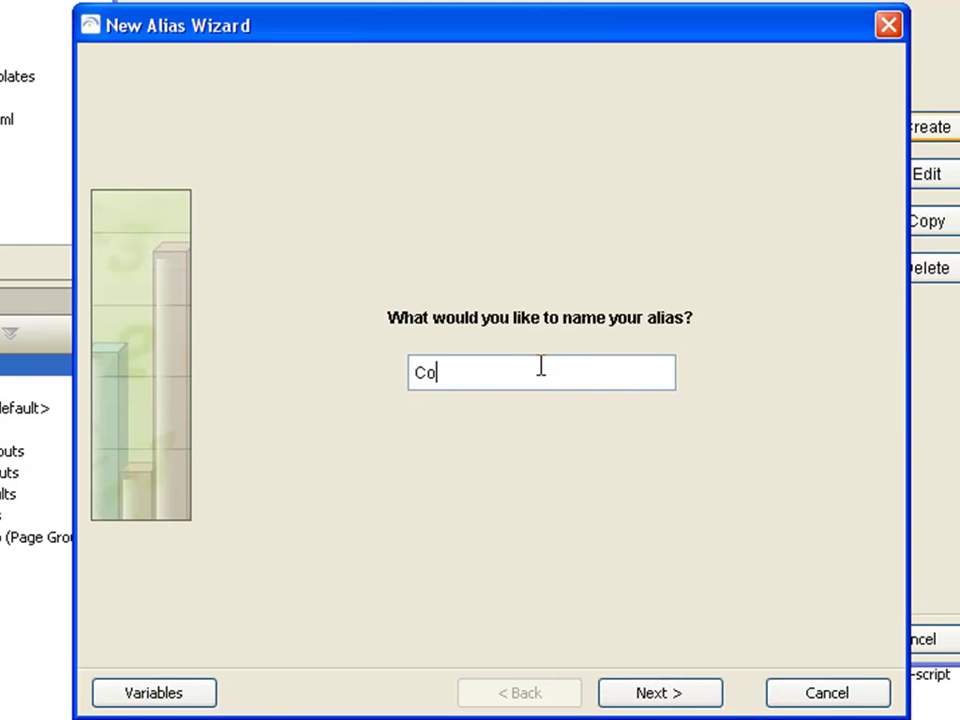
pyautogui.write('mpany DB')
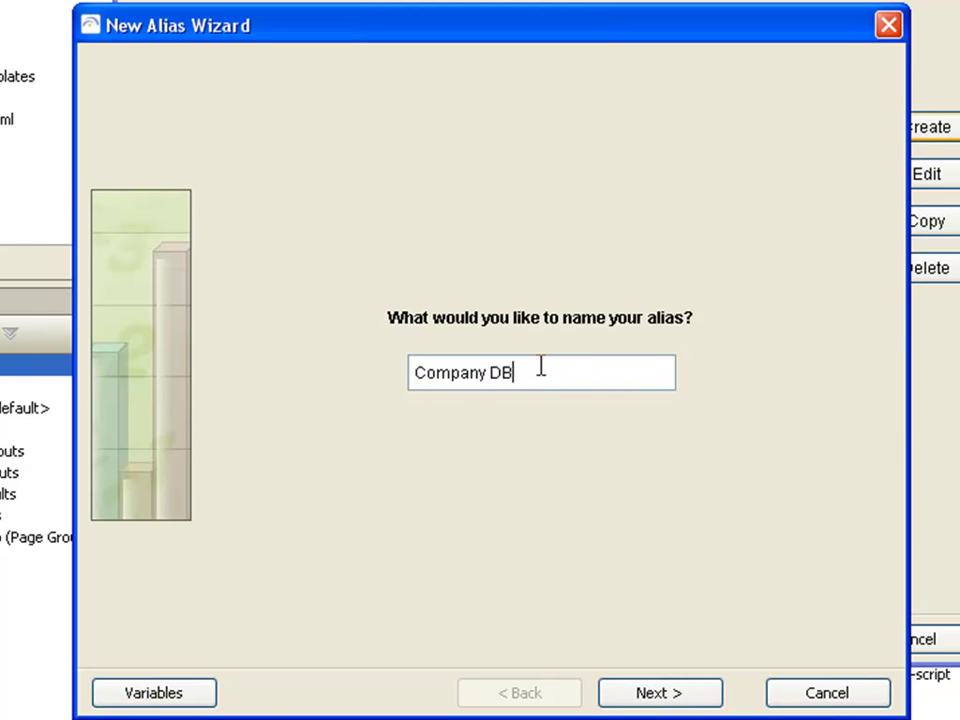
pyautogui.click(690, 700)
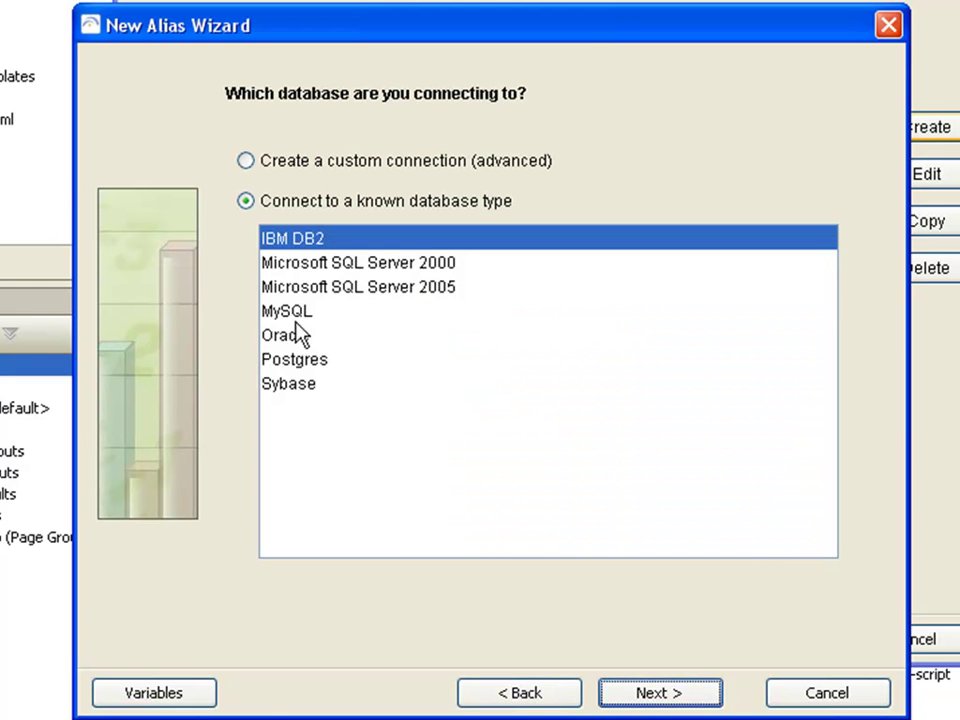
pyautogui.click(272, 312)
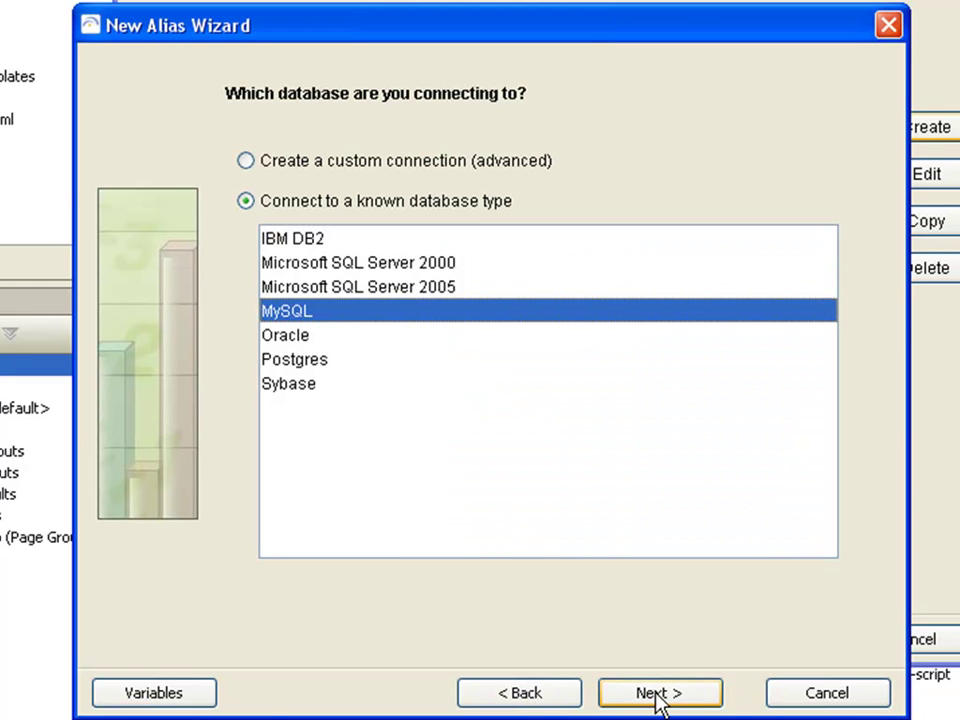
pyautogui.click(657, 695)
pyautogui.click(334, 183)
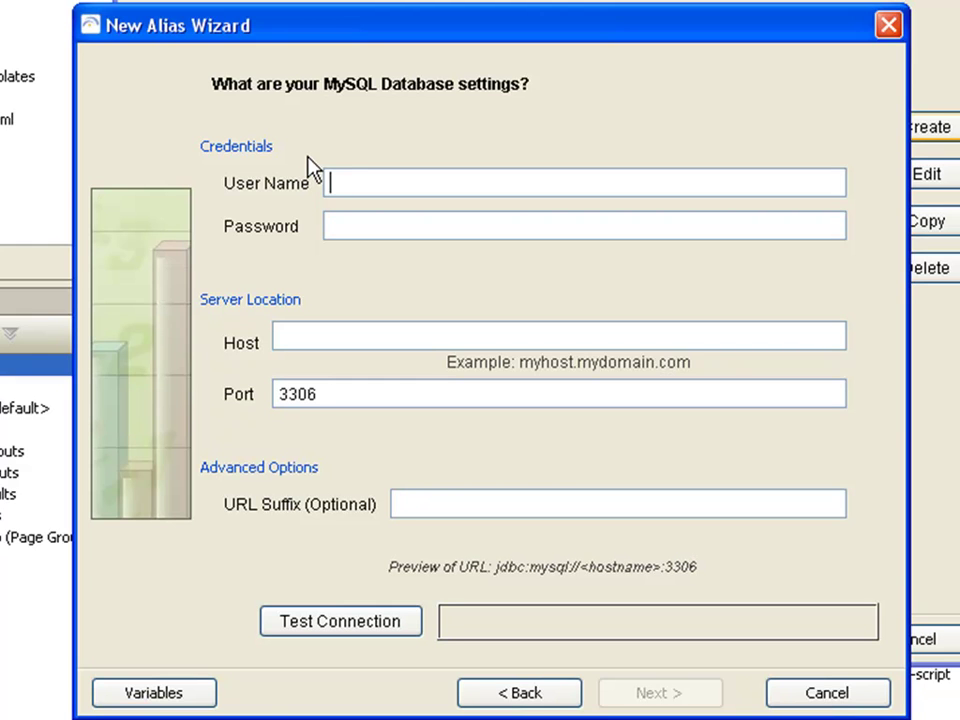
# - Enter the database user name and password, set host to 'database', and test the MySQL connection on port 3306
pyautogui.write('user')
pyautogui.press('Tab')
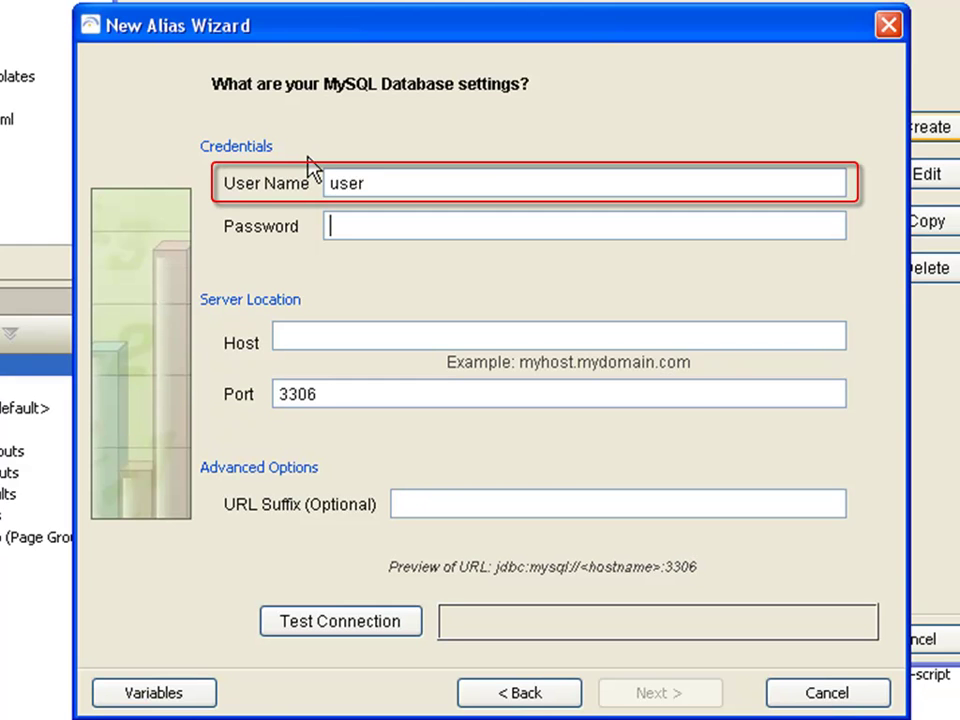
pyautogui.write('password')
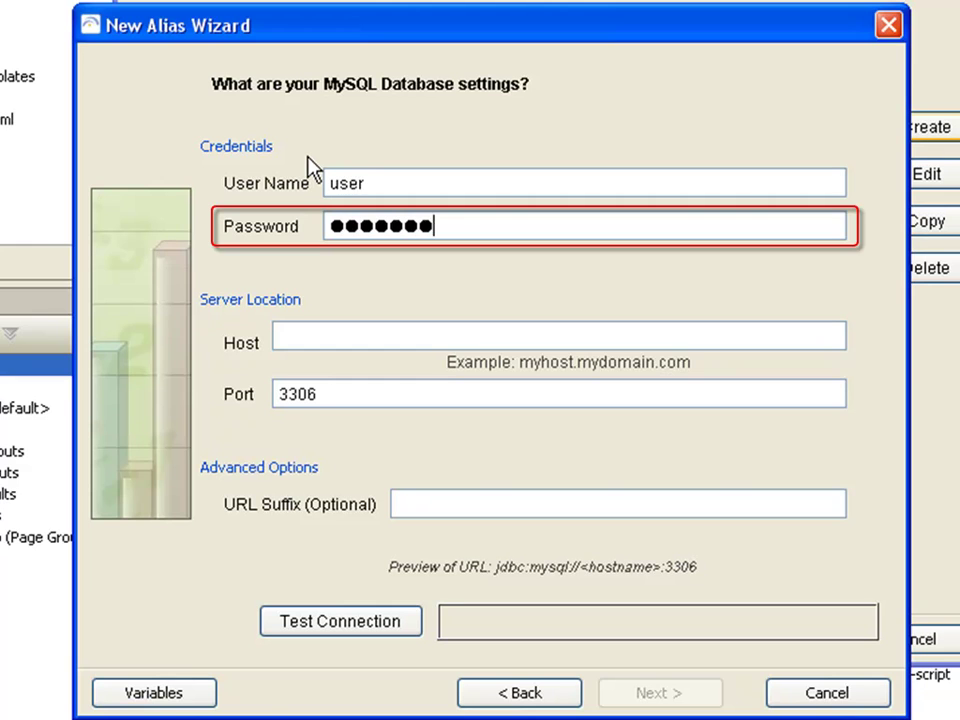
pyautogui.press('Tab')
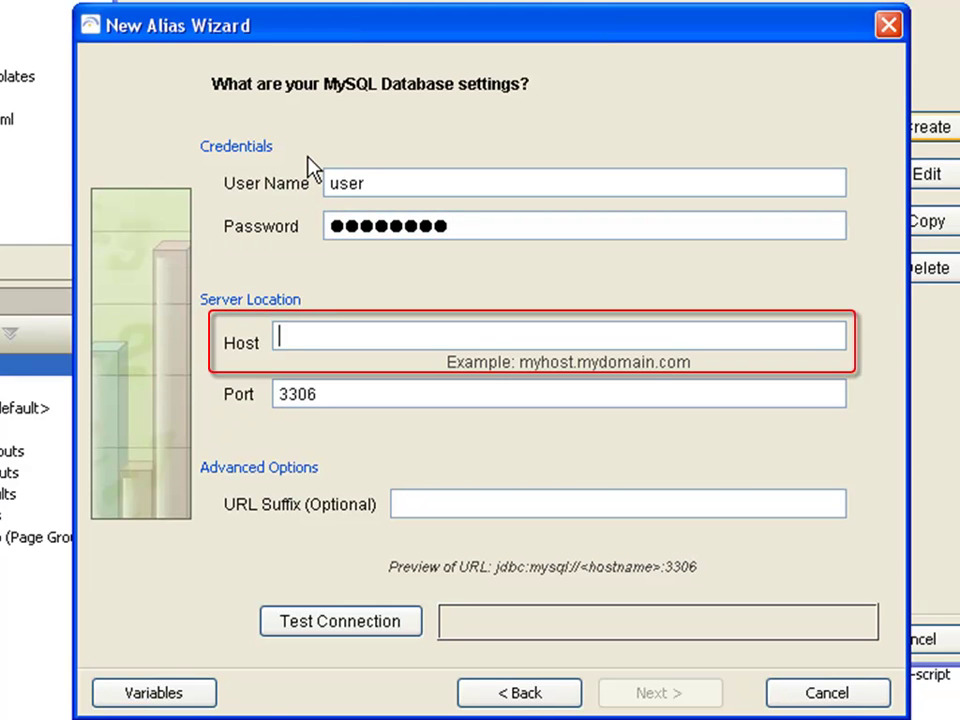
pyautogui.write('database')
pyautogui.press('Tab')
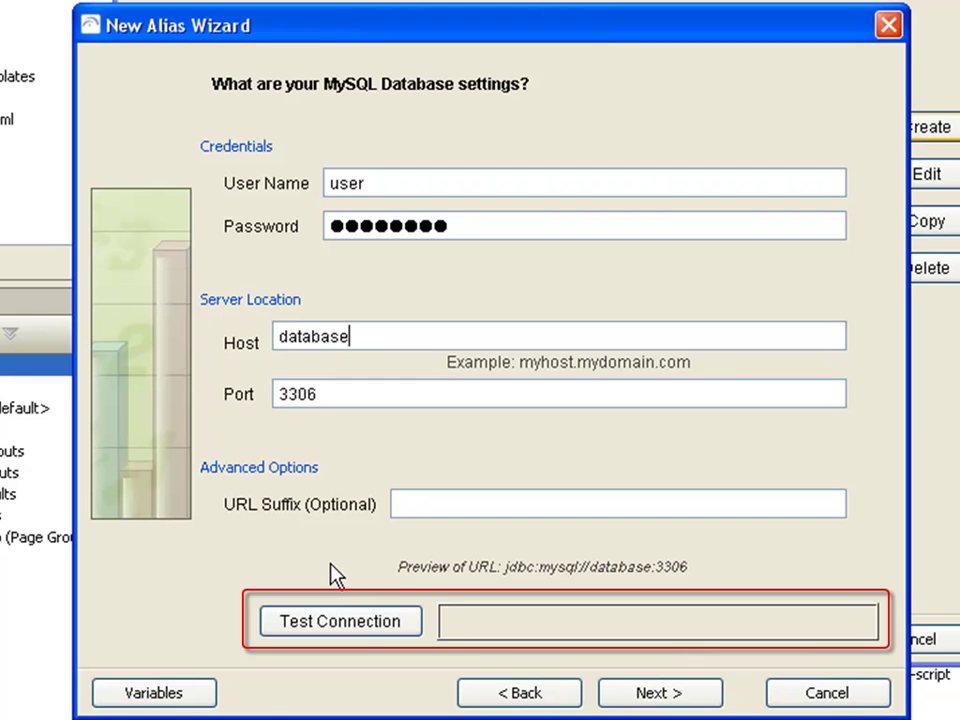
pyautogui.click(358, 630)
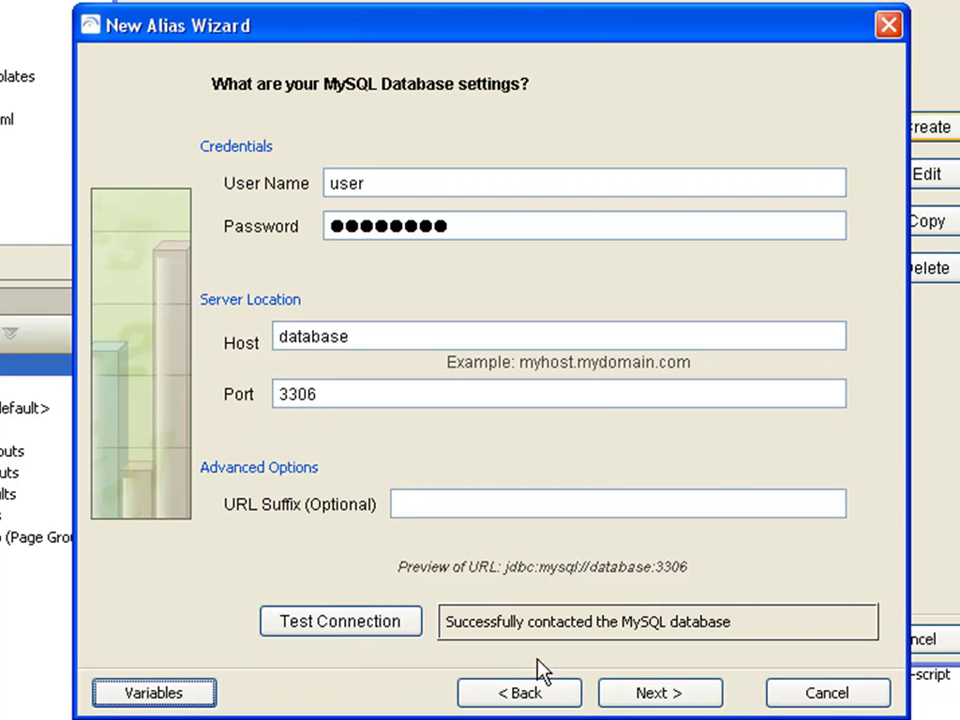
pyautogui.click(632, 700)
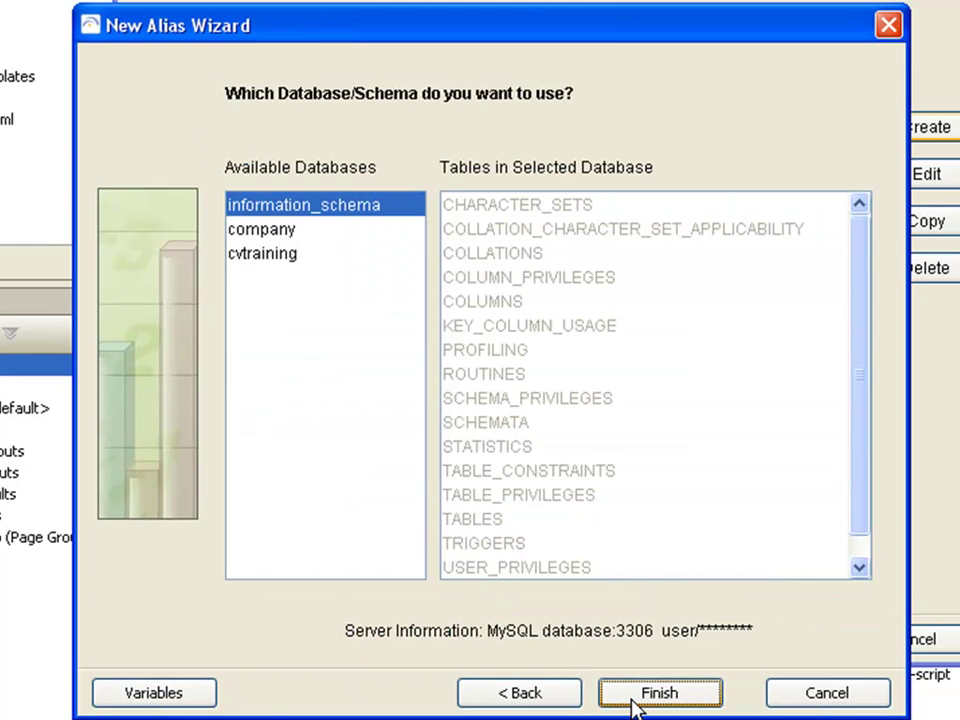
# - Point Company DB at the company database, finish the alias, and continue with it selected
pyautogui.click(253, 233)
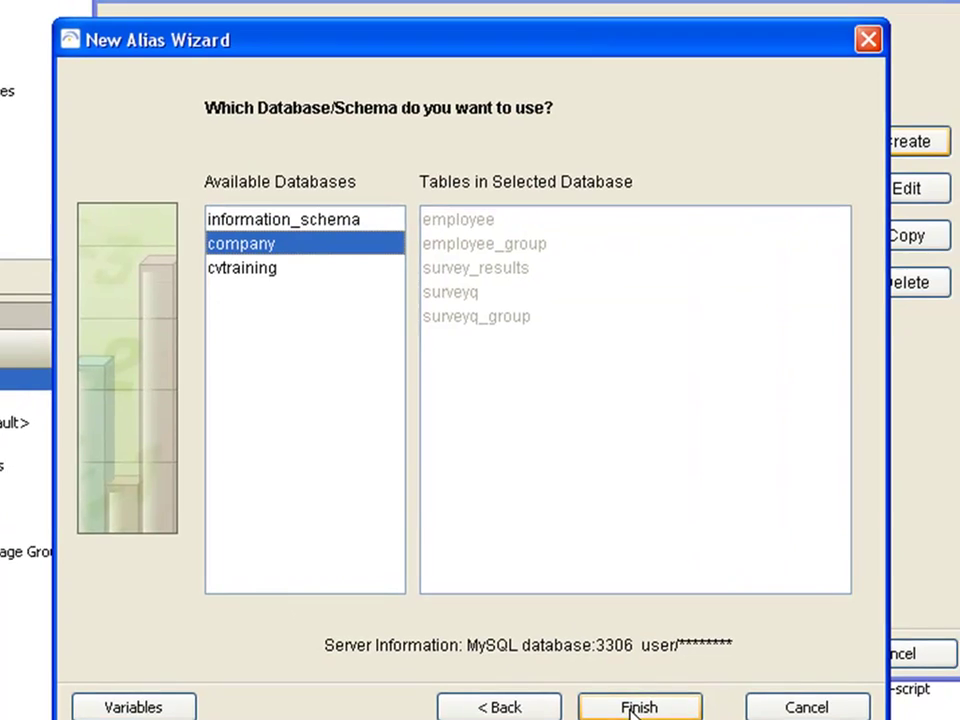
pyautogui.click(650, 692)
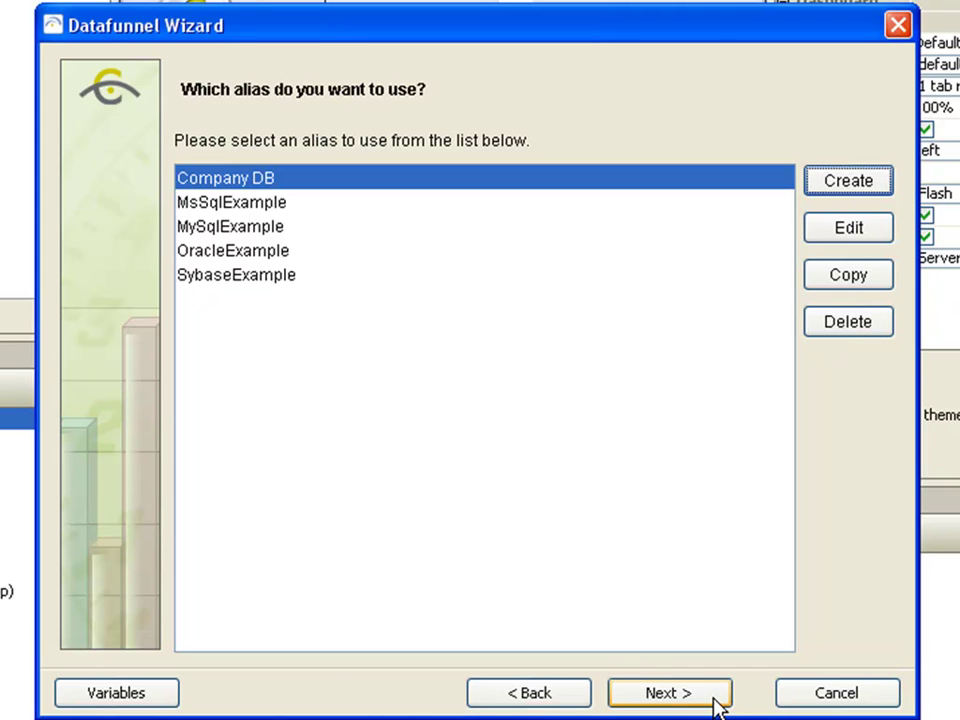
pyautogui.click(716, 700)
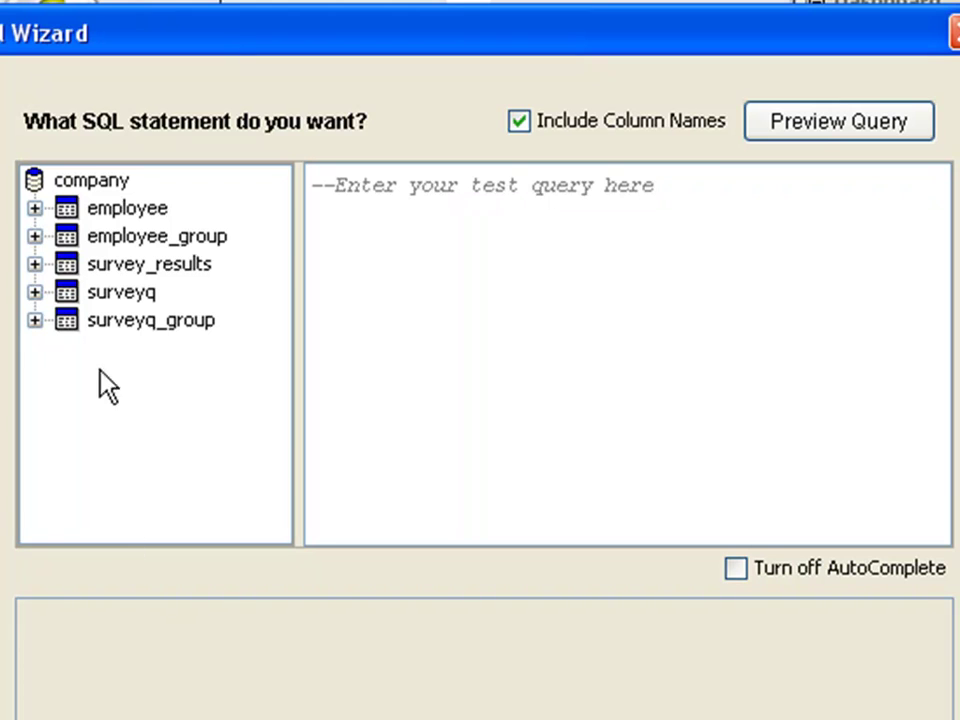
# - Replace the placeholder query with SELECT LNAME, taken from the employee table's column list
pyautogui.click(34, 208)
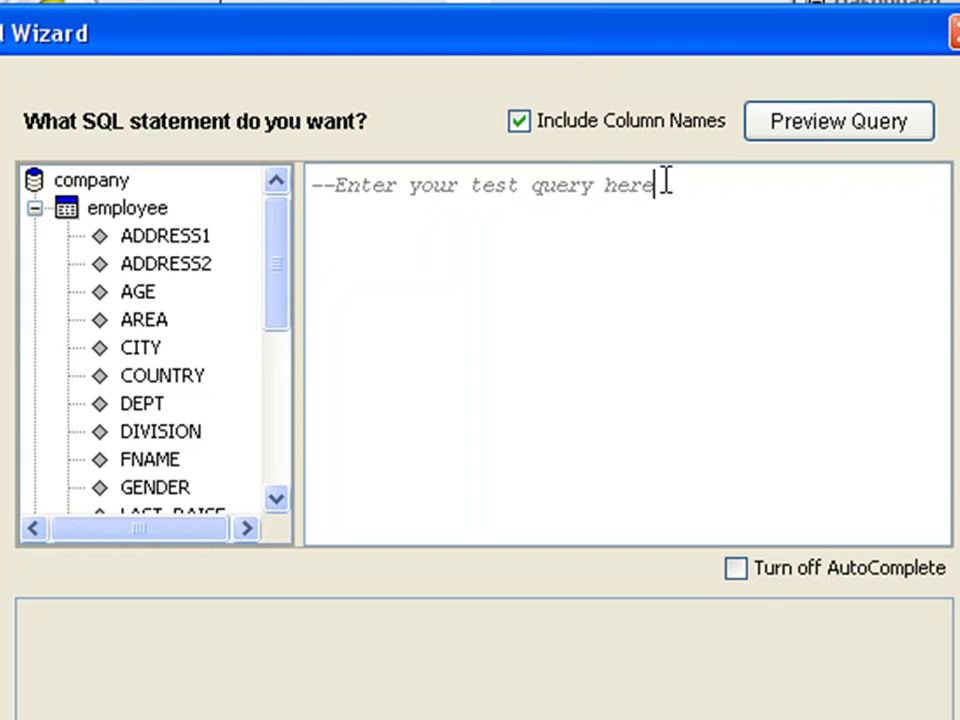
pyautogui.moveTo(666, 181); pyautogui.dragTo(244, 156)
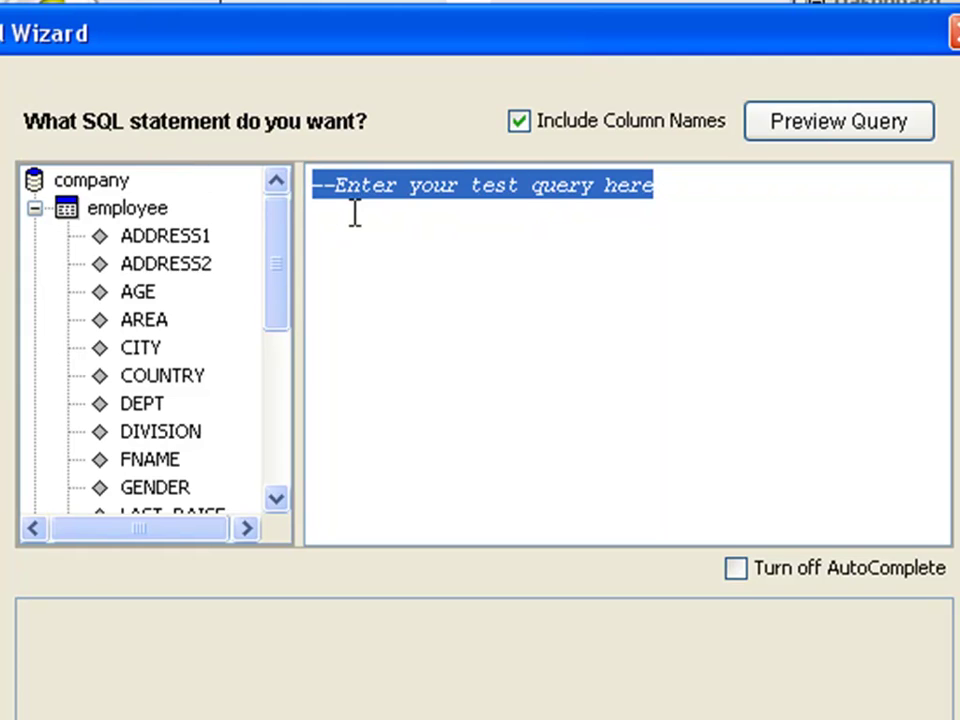
pyautogui.press('Delete')
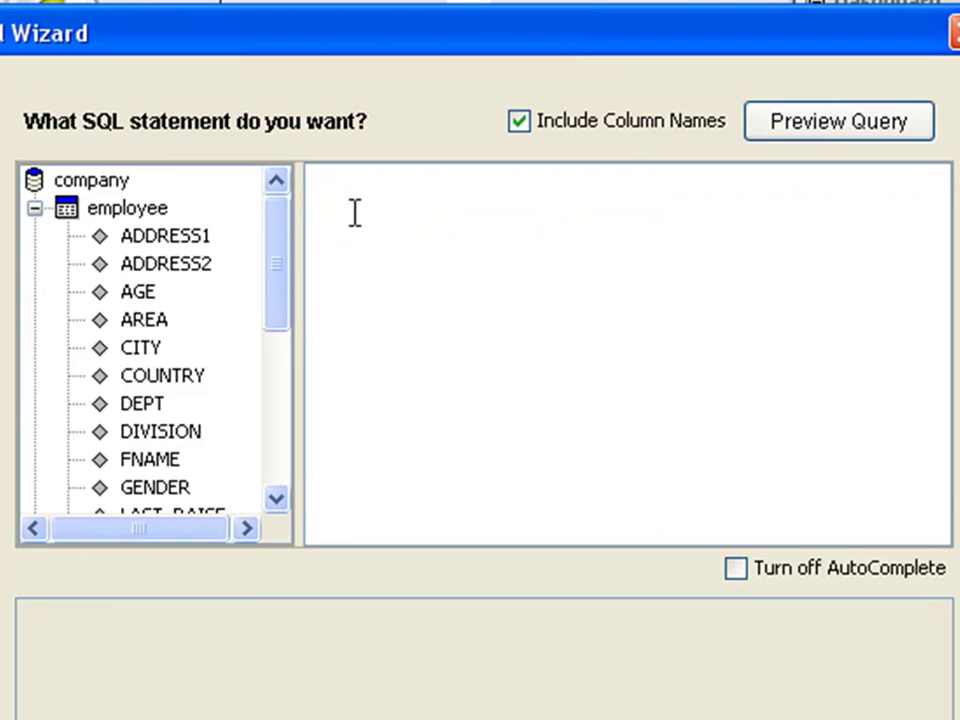
pyautogui.write('select')
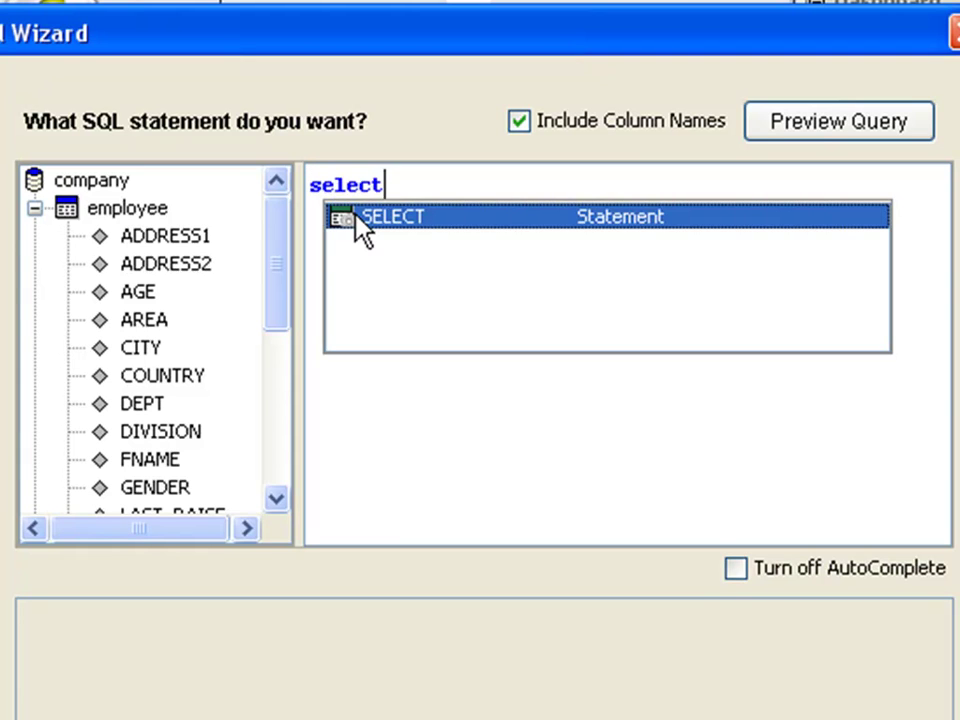
pyautogui.press('Escape')
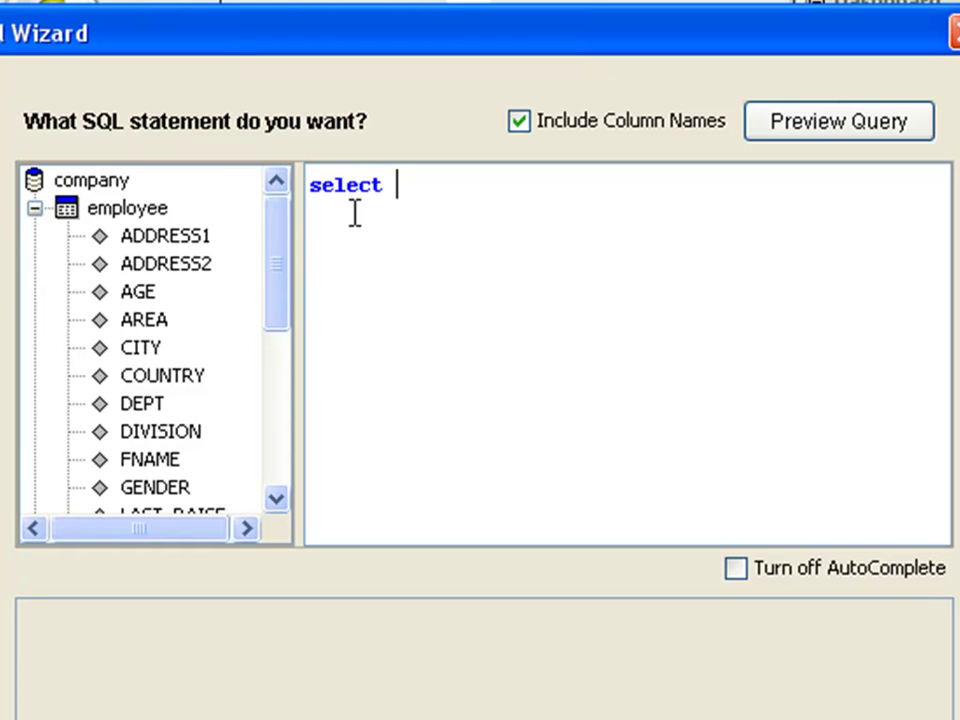
pyautogui.moveTo(287, 279); pyautogui.dragTo(285, 369)
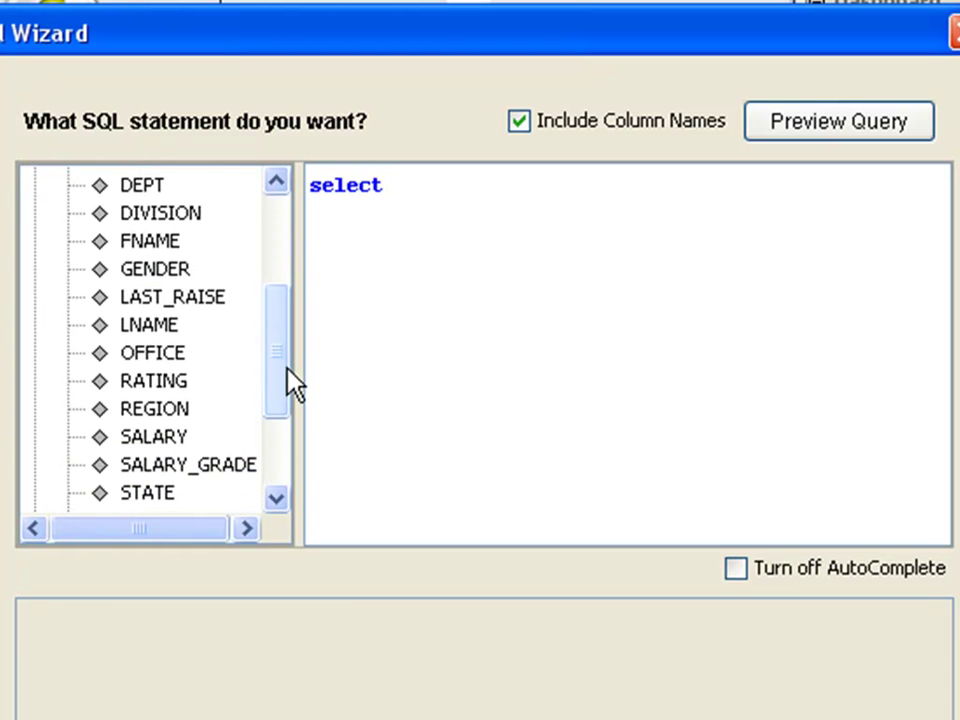
pyautogui.doubleClick(148, 326)
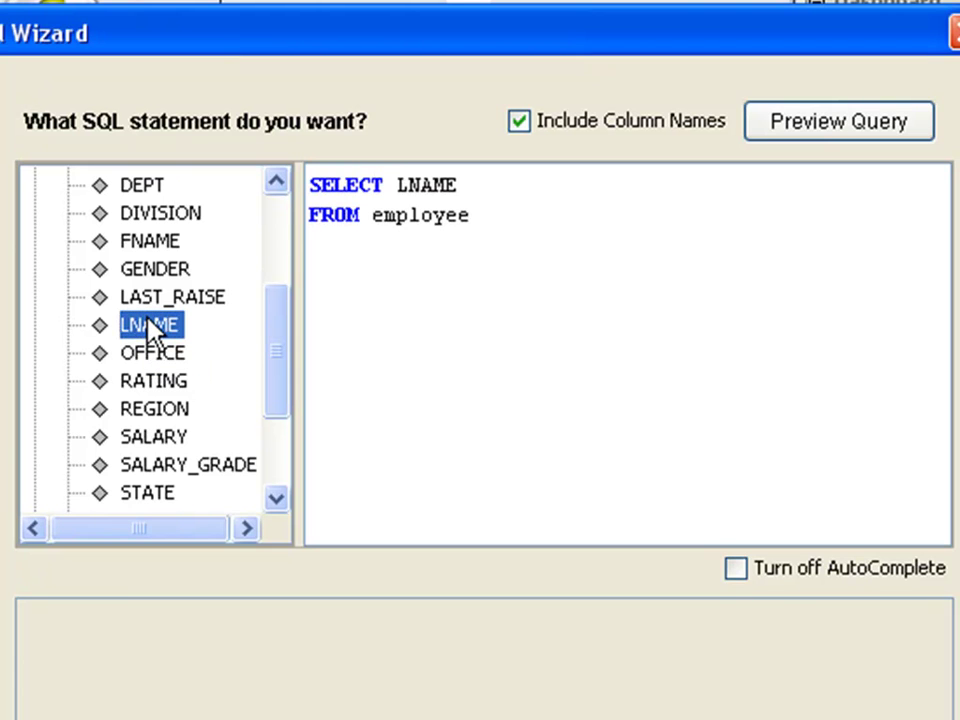
# - Complete the query as SELECT LNAME, AGE FROM employee where city="Englewood" and preview its 13 rows
pyautogui.press('Up')
pyautogui.write(',')
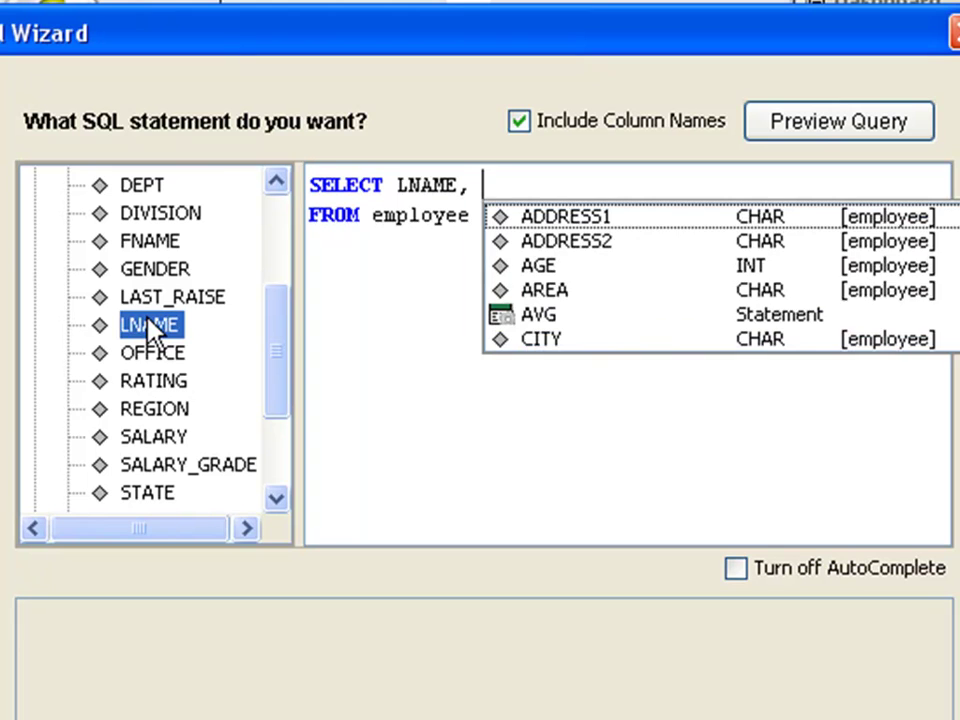
pyautogui.click(272, 220)
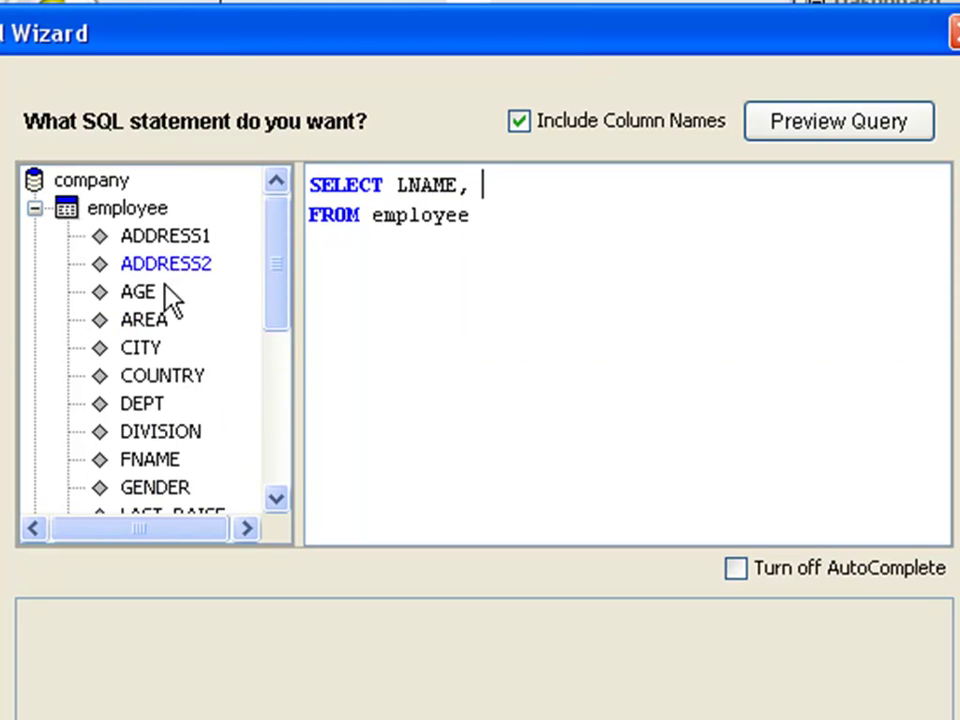
pyautogui.moveTo(150, 292); pyautogui.dragTo(505, 188)
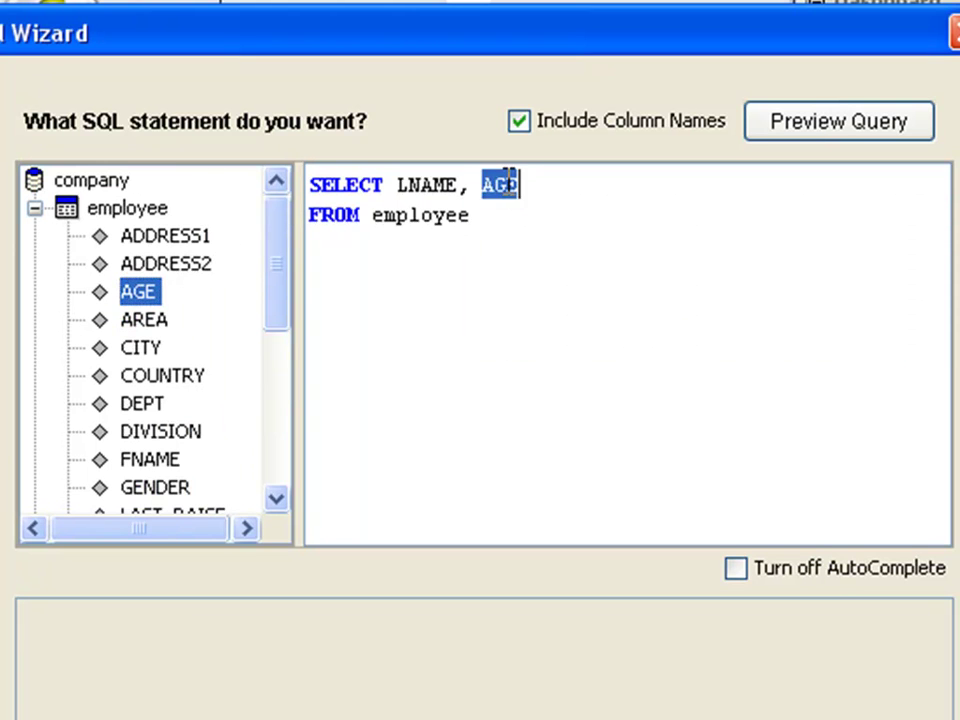
pyautogui.click(491, 227)
pyautogui.press('Return')
pyautogui.write('where city=')
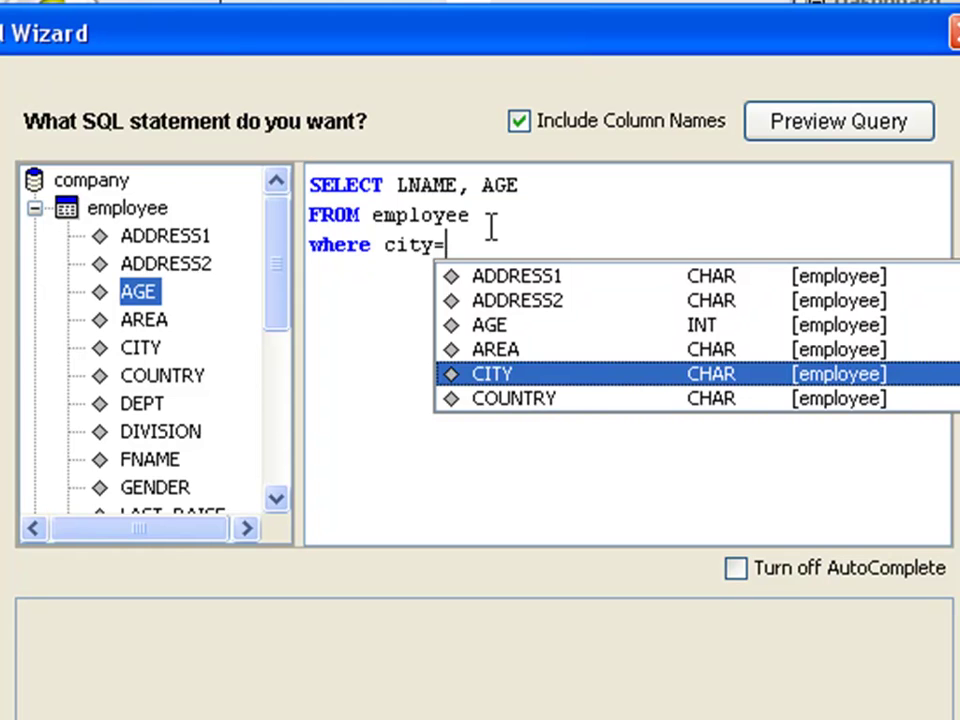
pyautogui.write('"Engle')
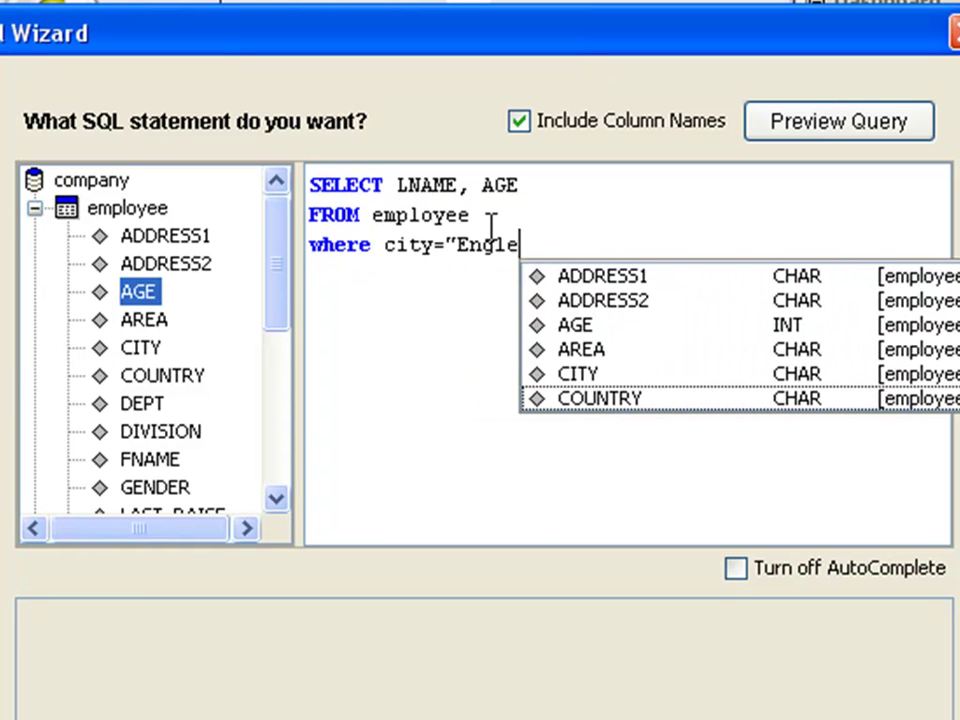
pyautogui.write('wood"')
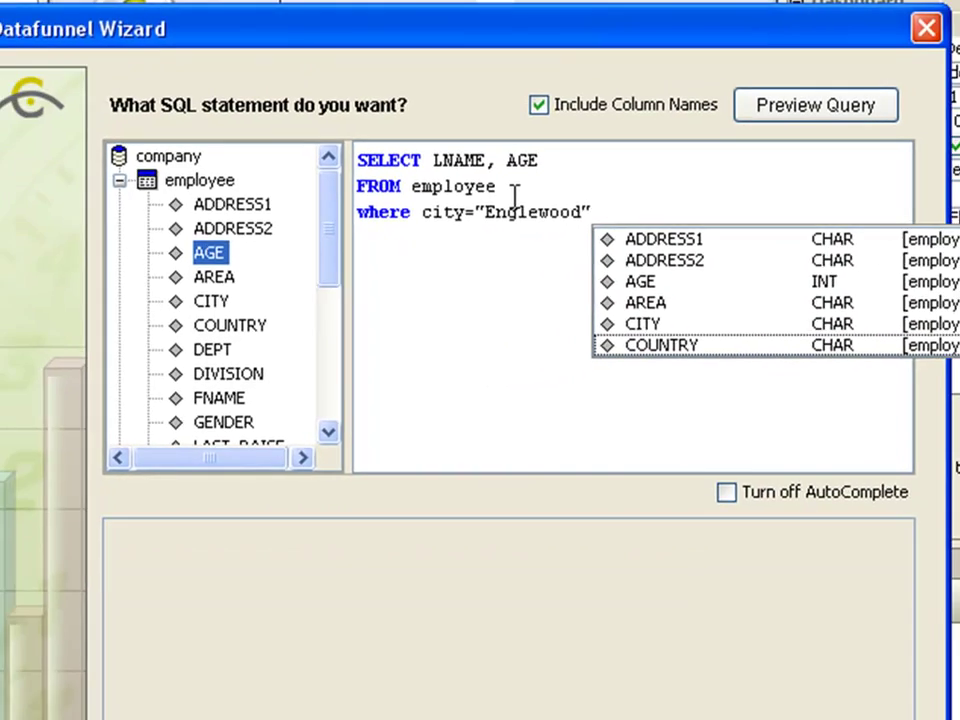
pyautogui.click(818, 107)
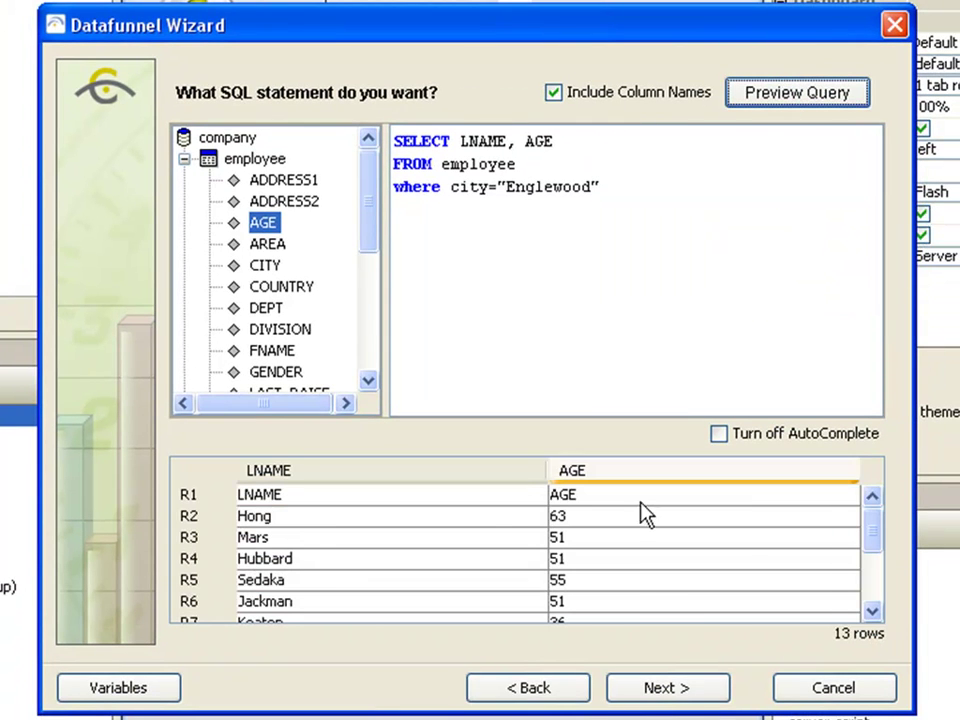
pyautogui.click(670, 688)
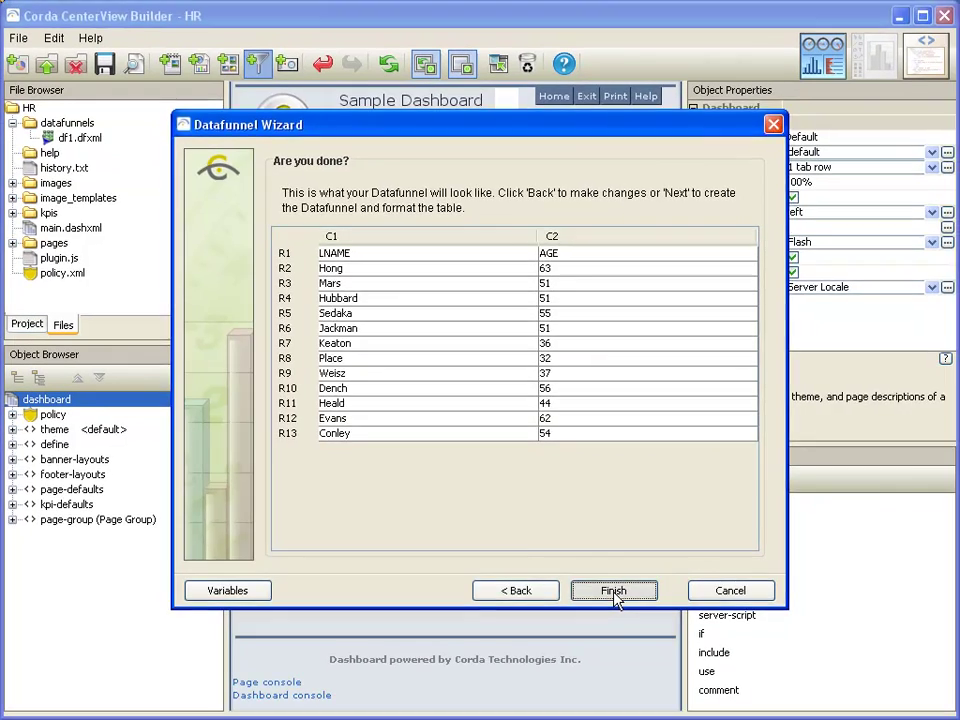
# - Finish the Employees datafunnel and switch the Sample Graph's data-source Src to datafunnels/Employees.dfxml
pyautogui.click(668, 694)
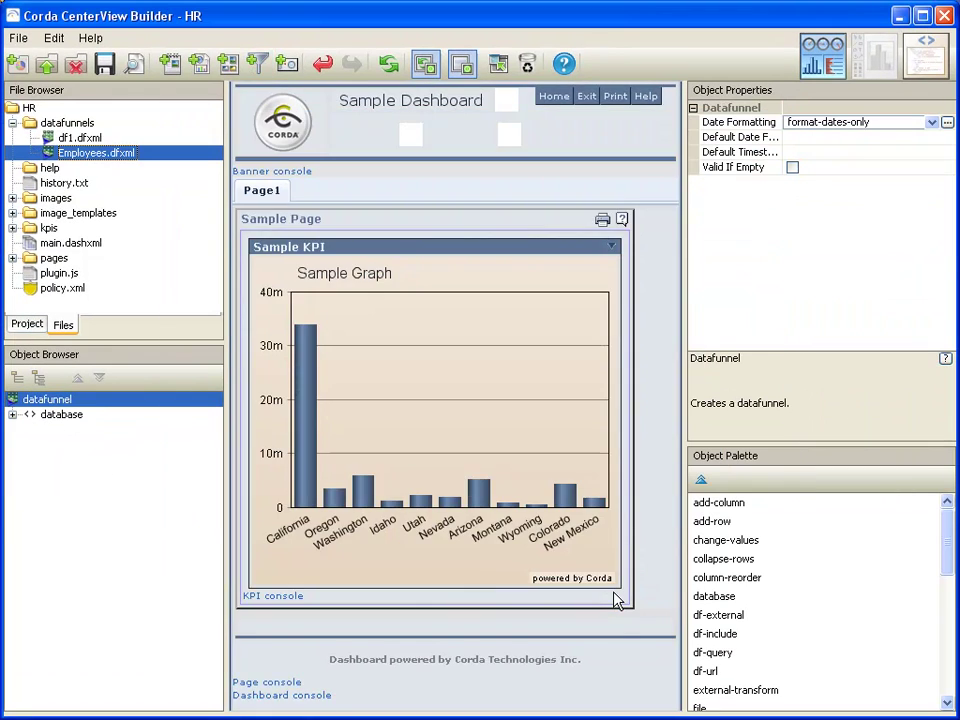
pyautogui.click(27, 324)
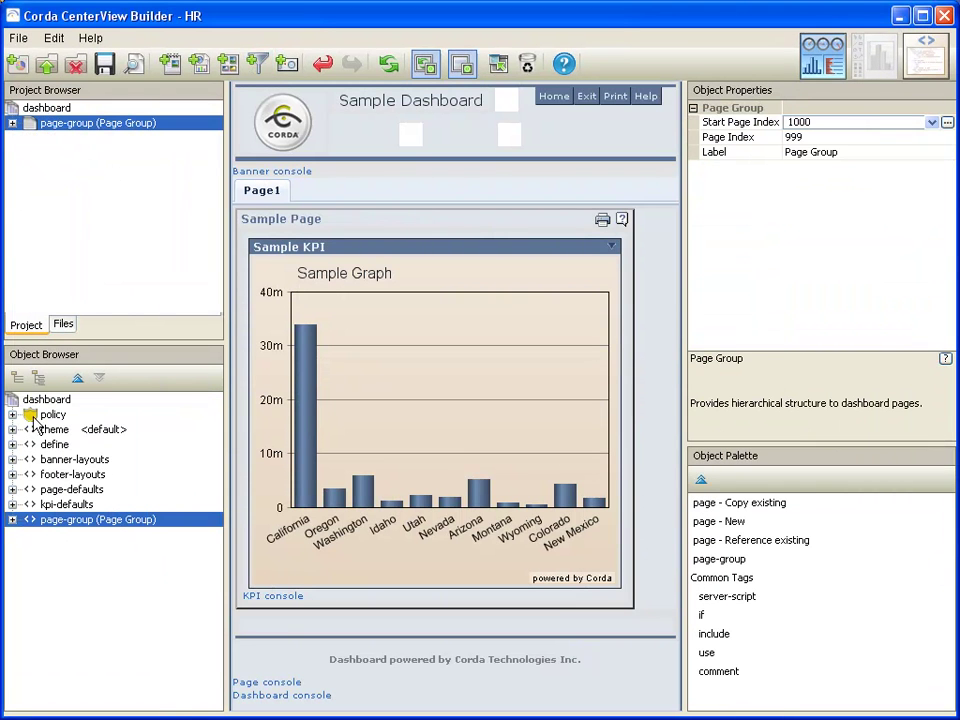
pyautogui.click(38, 378)
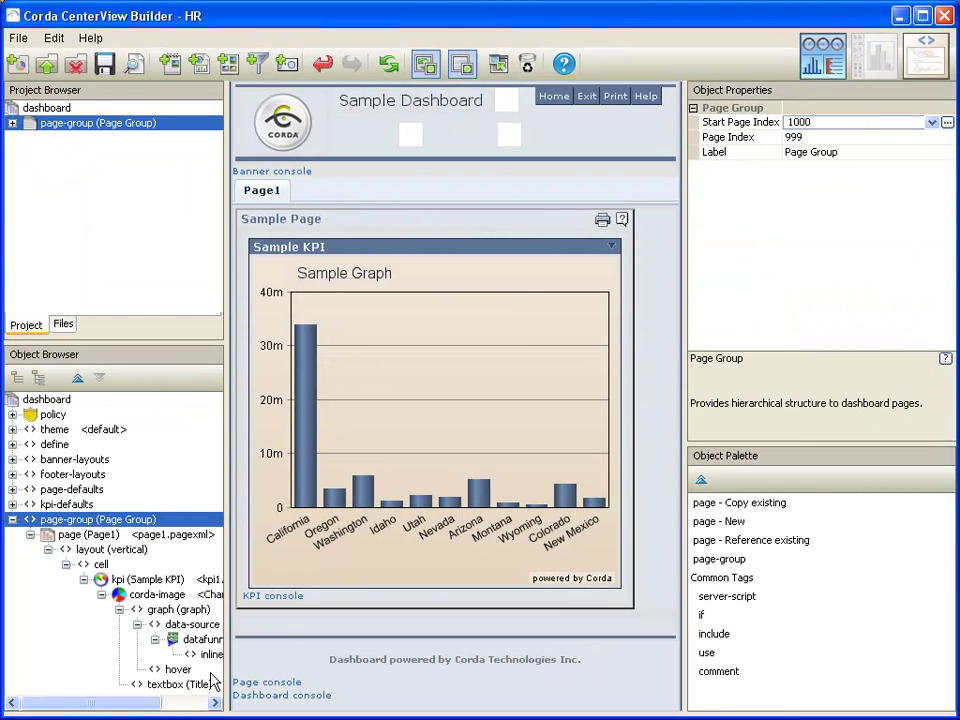
pyautogui.click(192, 624)
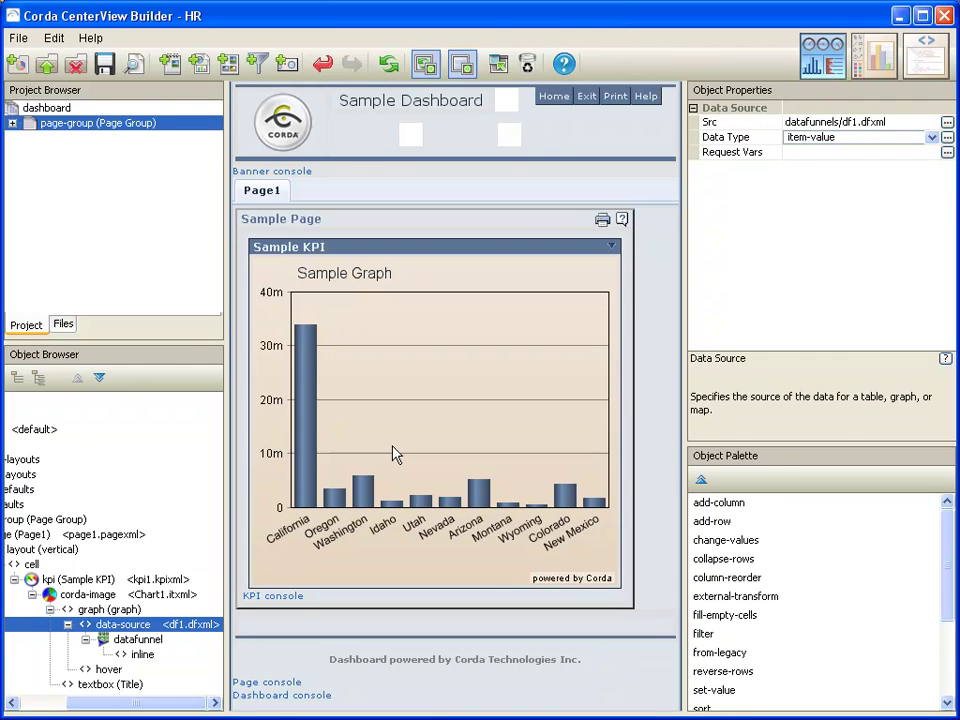
pyautogui.write('mployee')
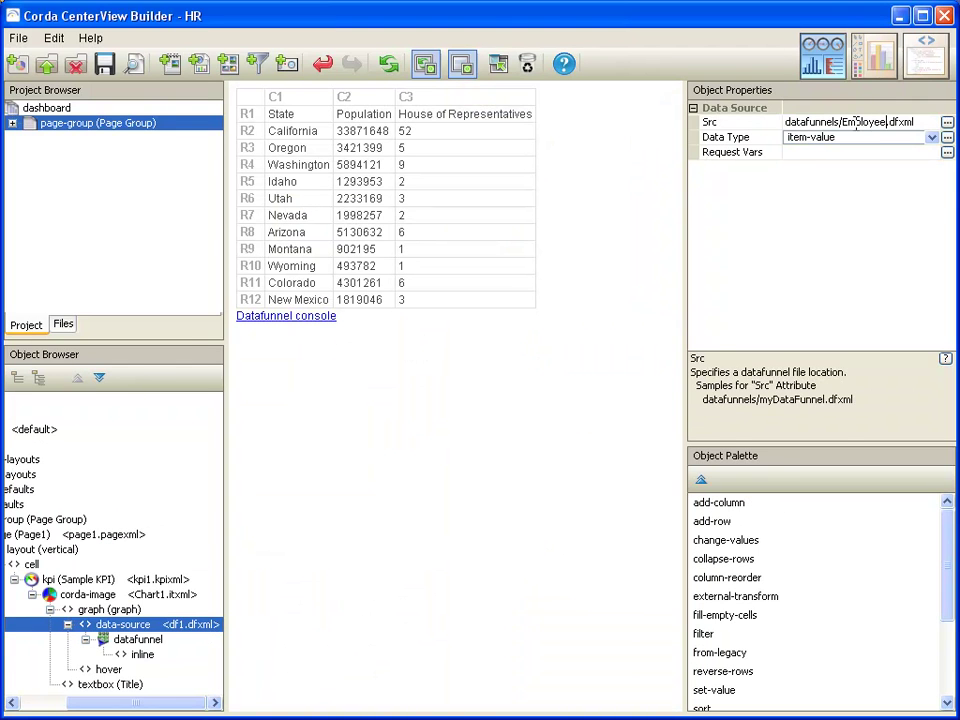
pyautogui.click(110, 405)
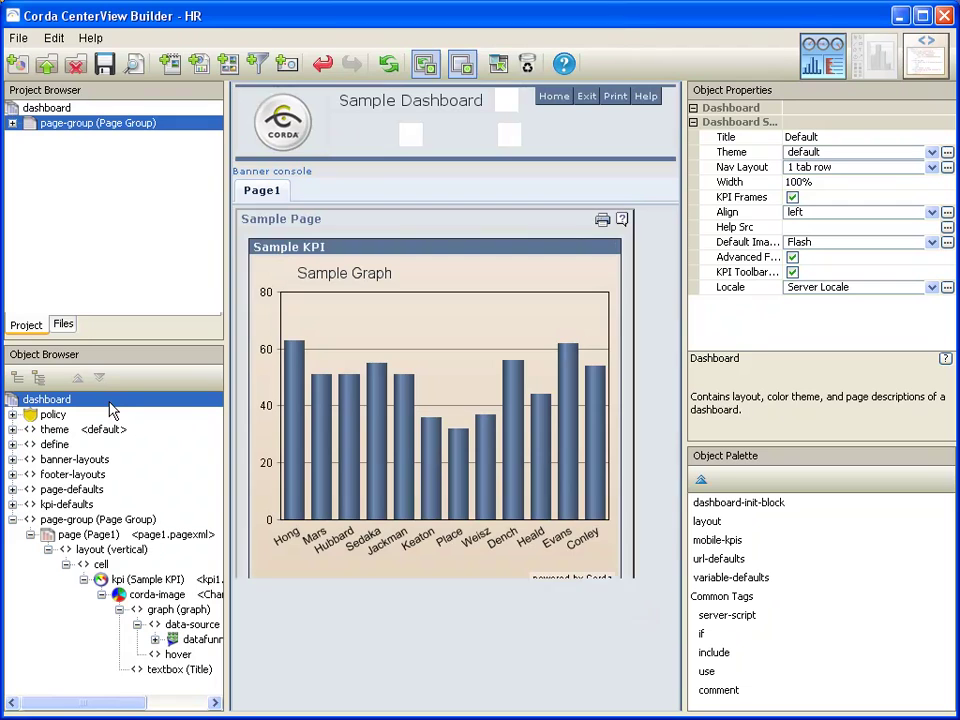